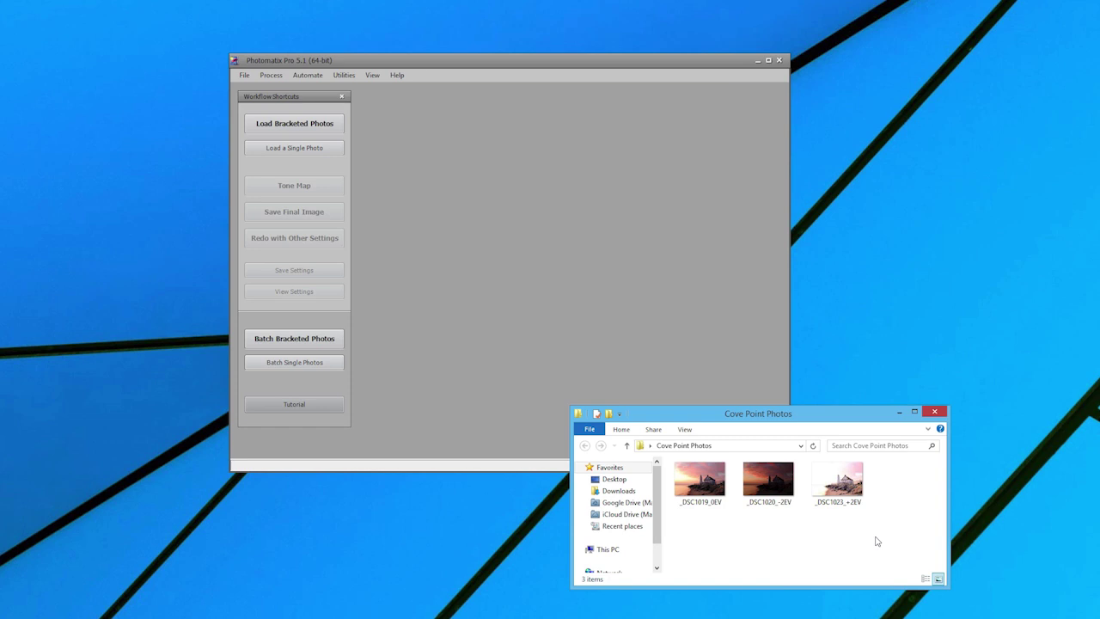
Drag the three bracketed lighthouse photos onto Photomatix and choose Merge for HDR processing.
drag(885, 541, 491, 281)
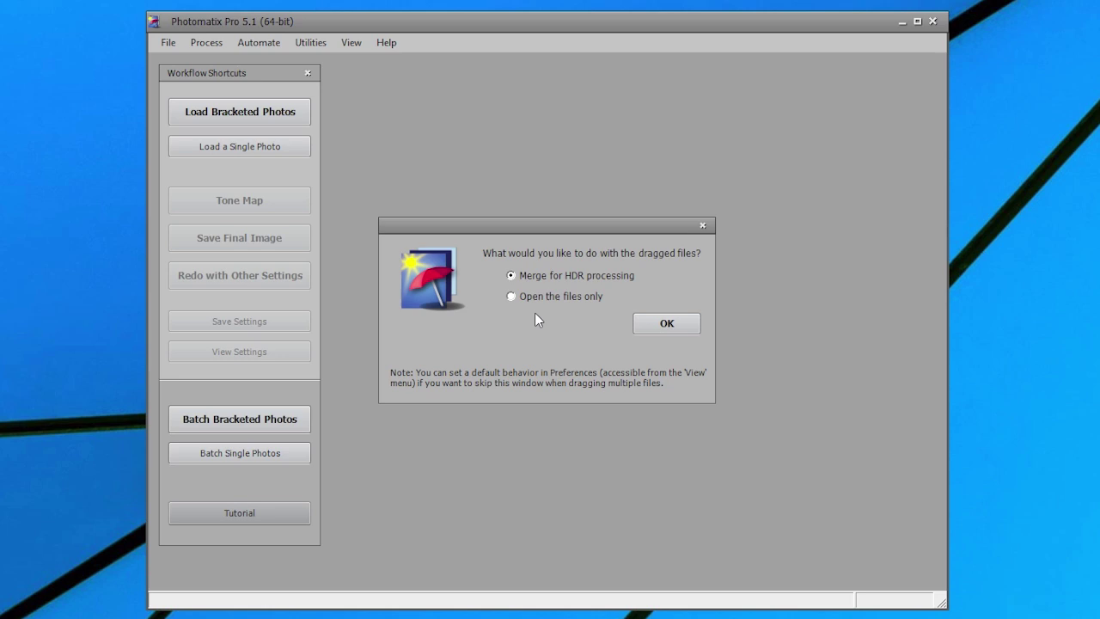
click(660, 325)
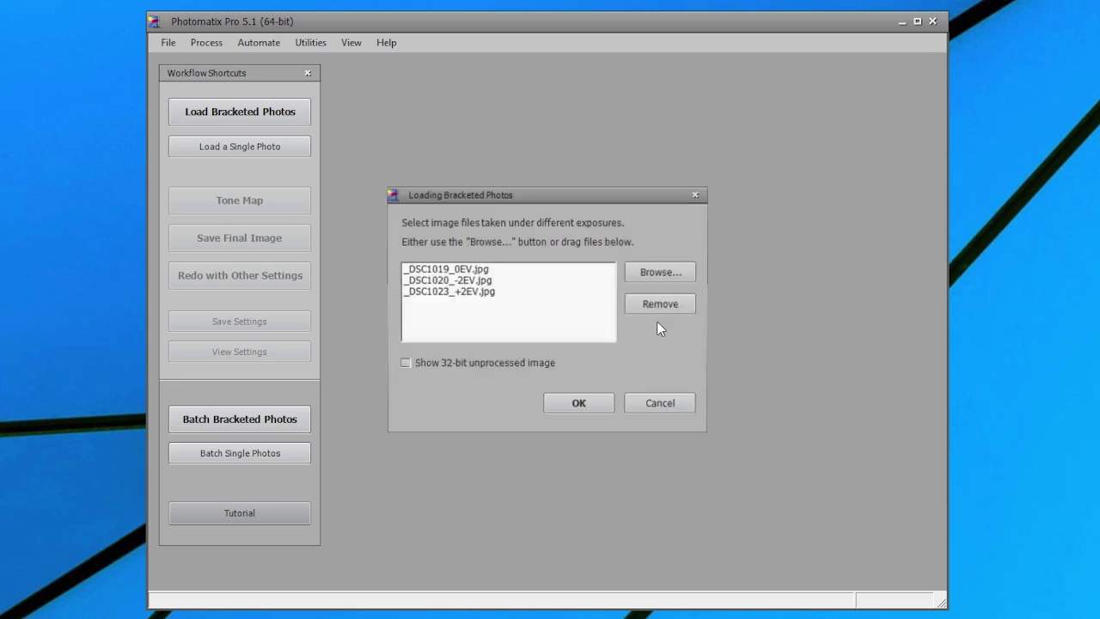
Merge _DSC1019_0EV, _DSC1020_-2EV and _DSC1023_+2EV with Align and Crop on and other options off.
click(579, 403)
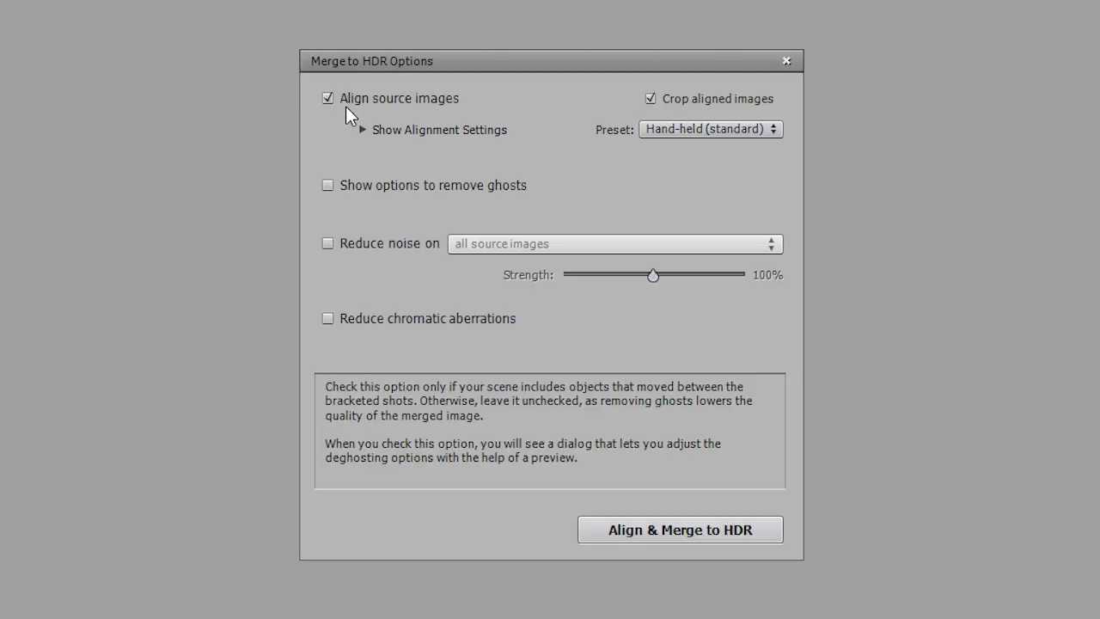
mouse_move(448, 108)
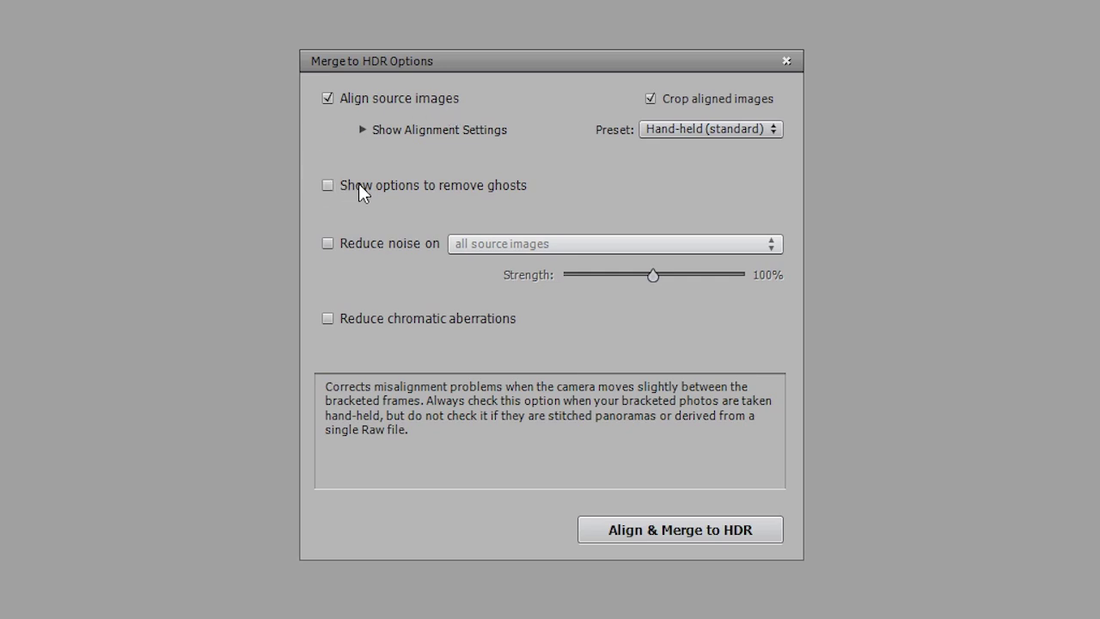
mouse_move(509, 194)
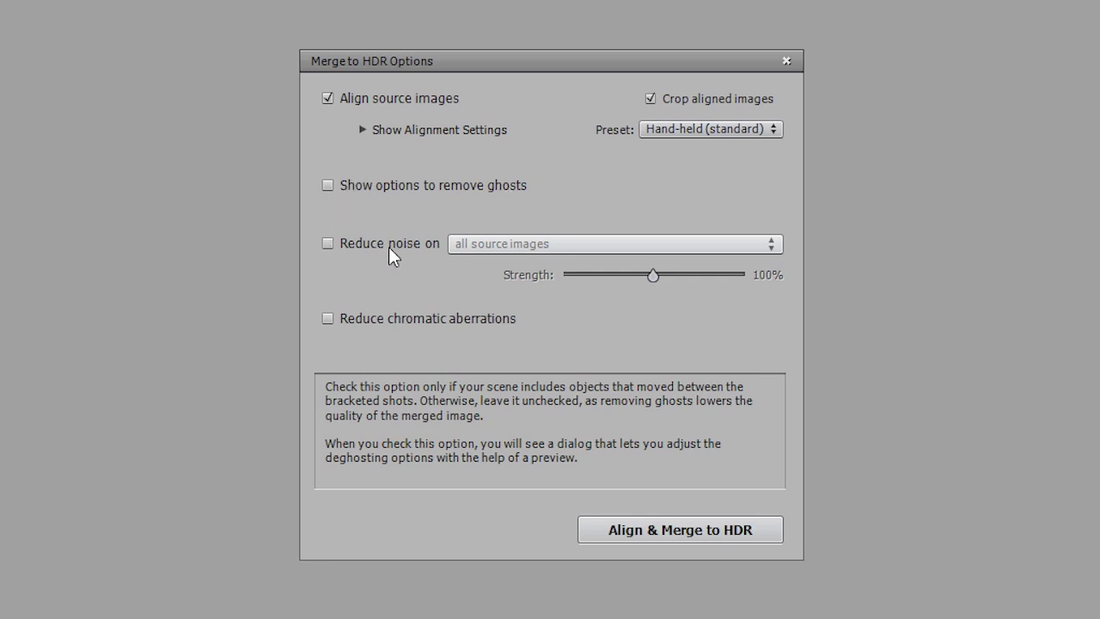
mouse_move(414, 257)
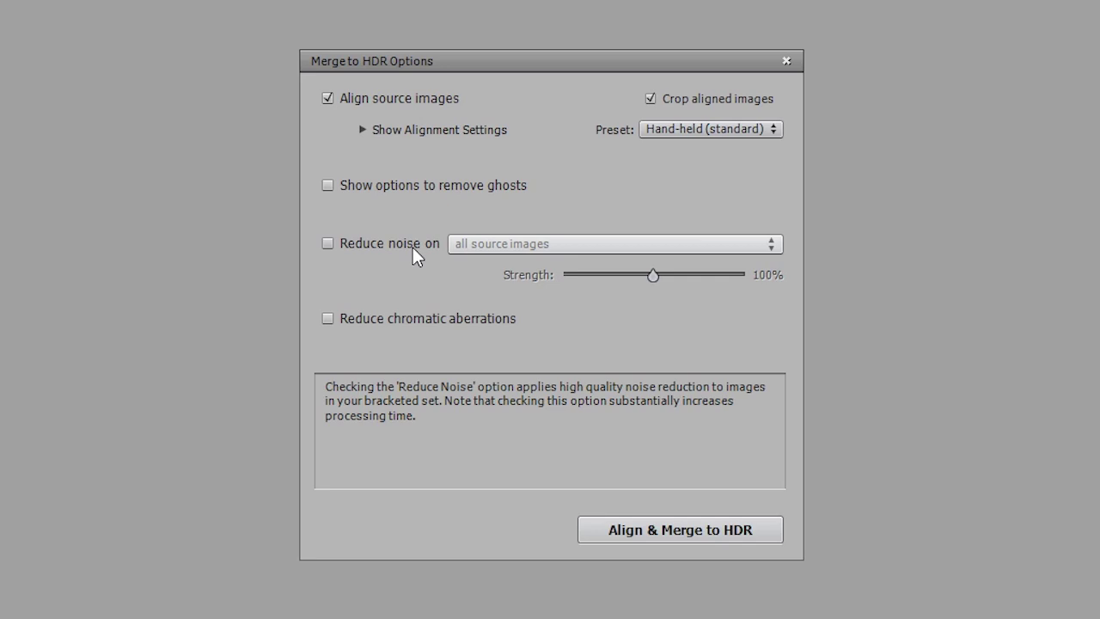
click(765, 534)
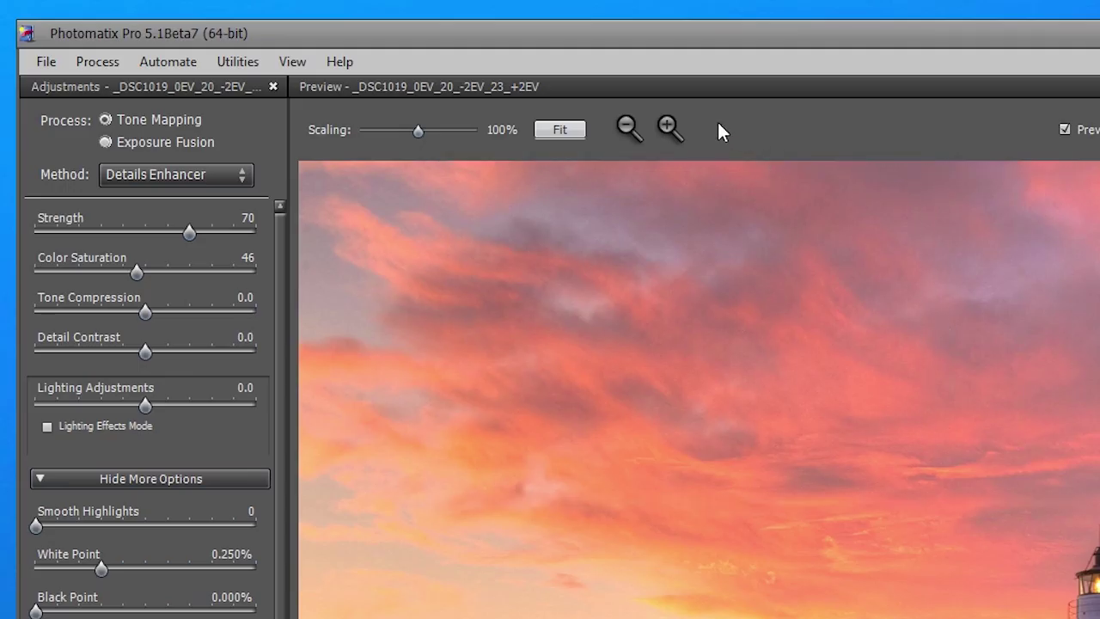
Zoom out and fit the entire lighthouse HDR image in the preview.
click(627, 126)
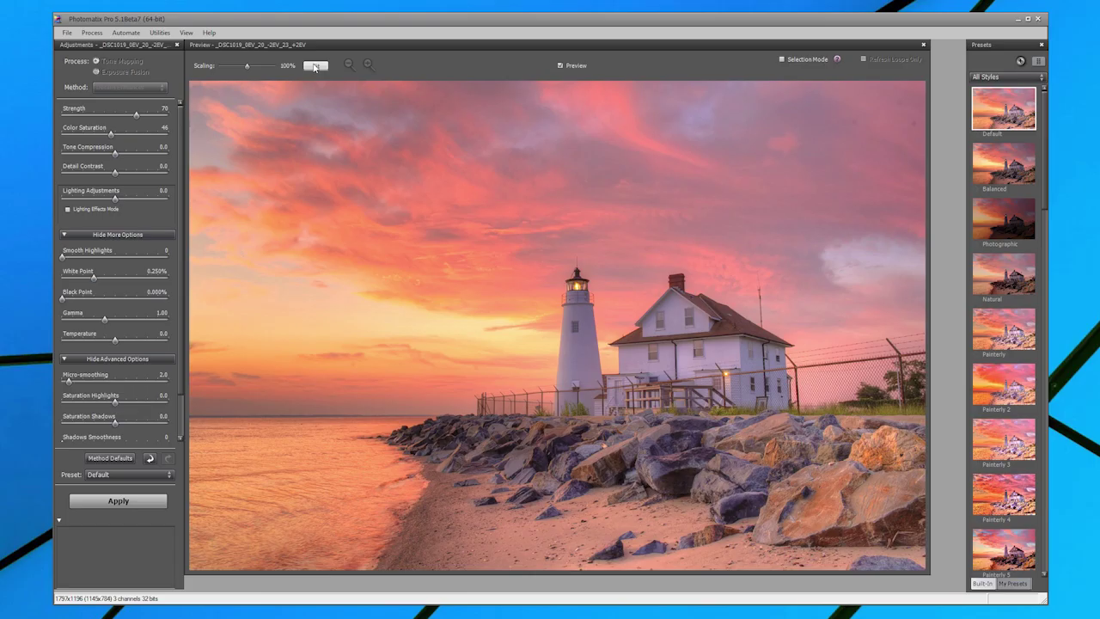
click(560, 129)
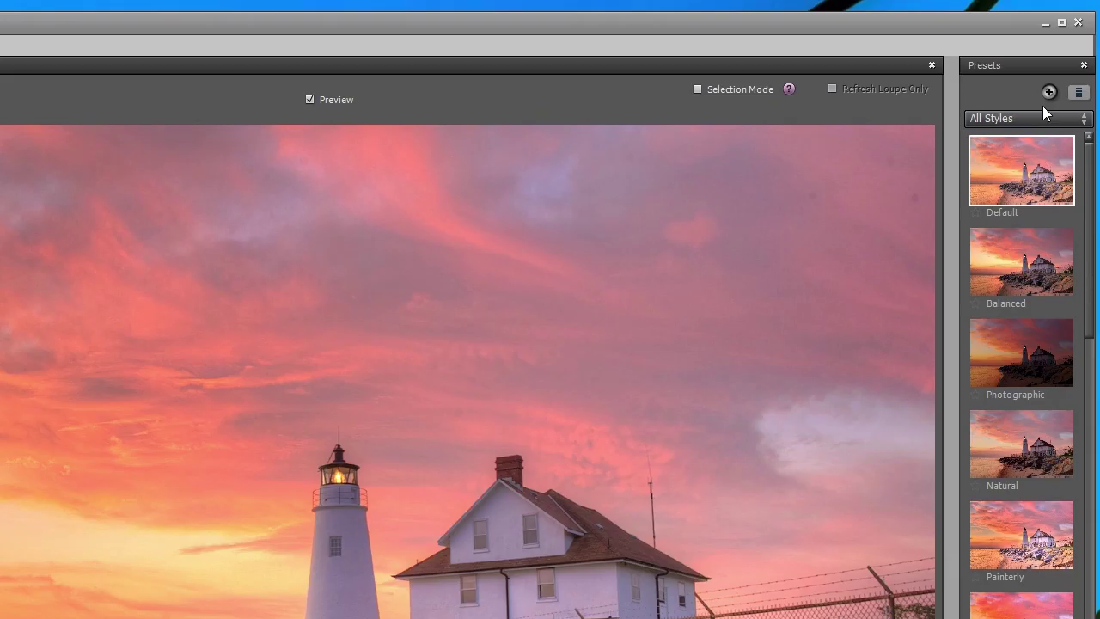
Show presets as an enlarged two-column thumbnail grid, glance at My Presets, then return to Built-In.
click(1076, 94)
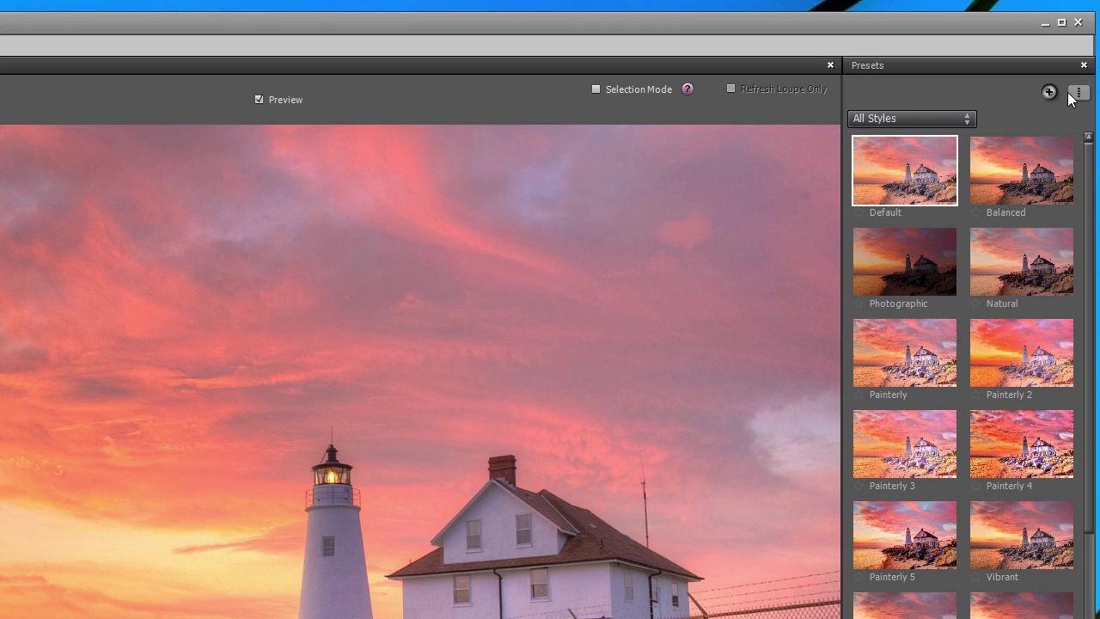
click(1048, 95)
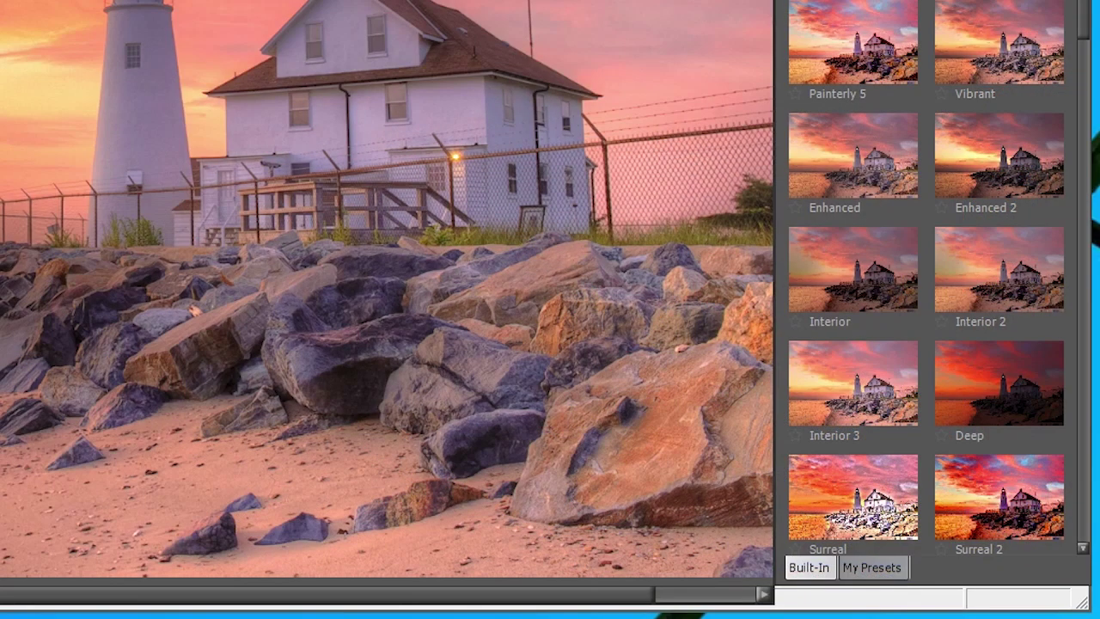
click(868, 570)
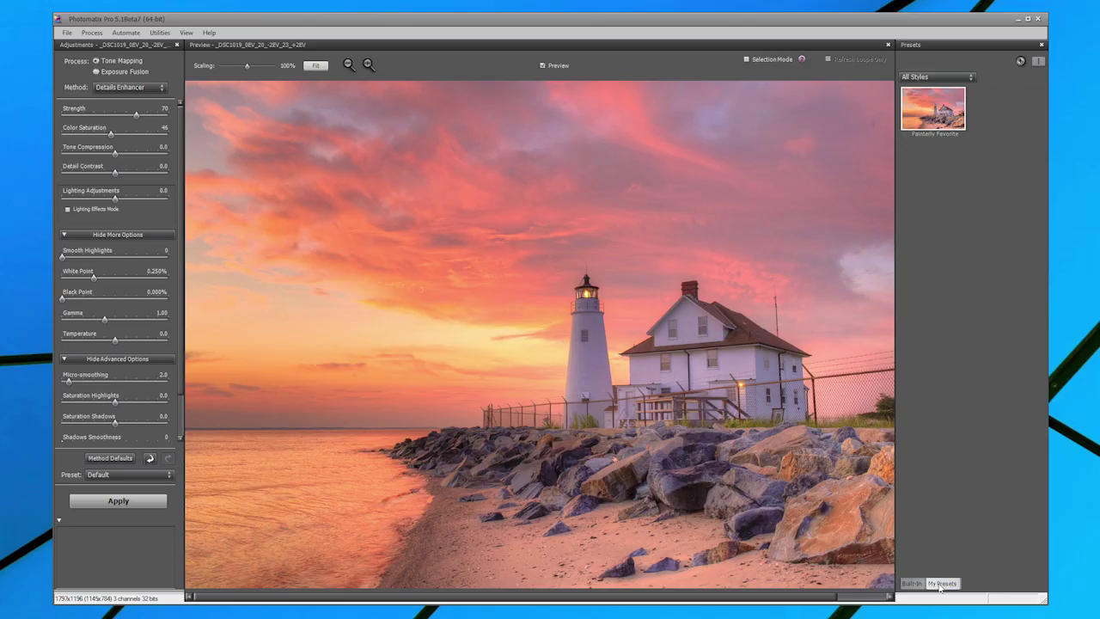
click(916, 584)
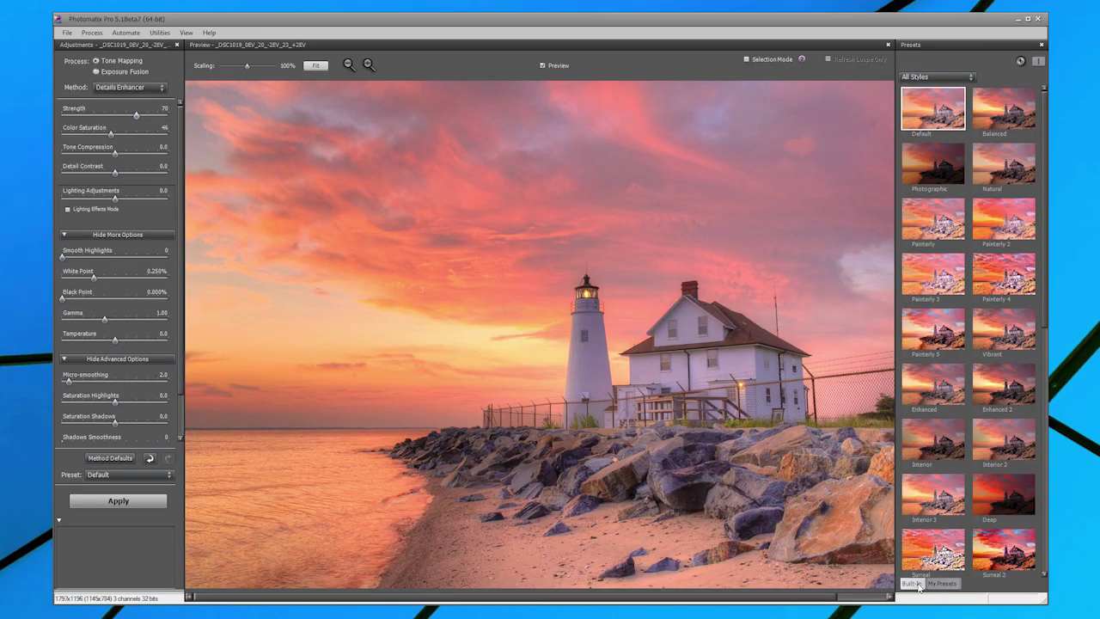
Filter to Realistic presets and preview Balanced, Photographic, Natural, Soft, then Monochrome.
click(928, 78)
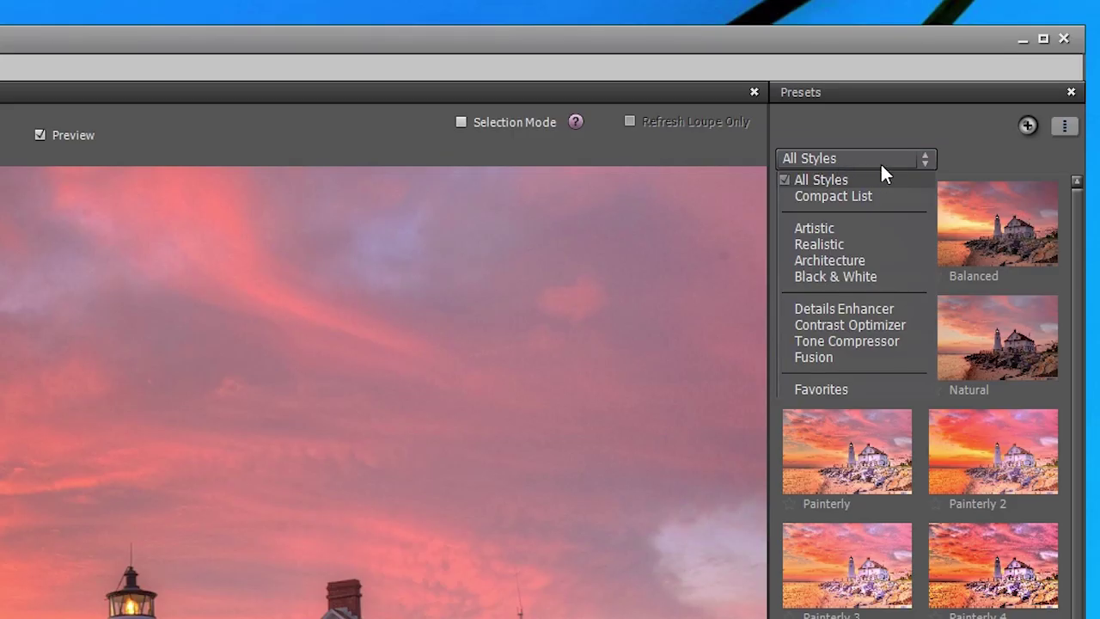
click(886, 244)
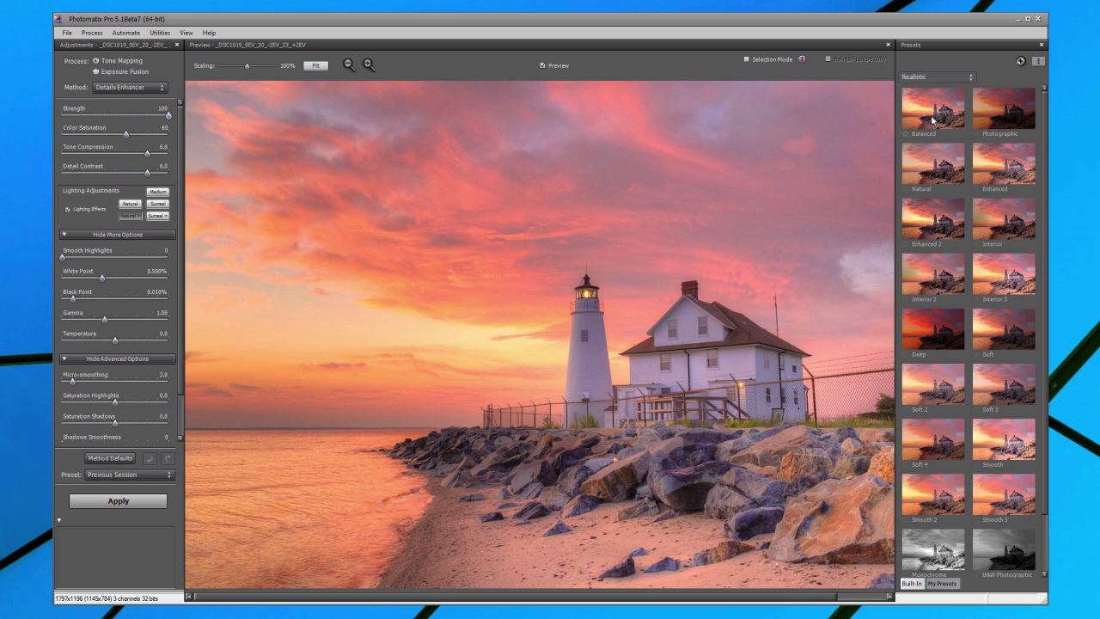
click(932, 110)
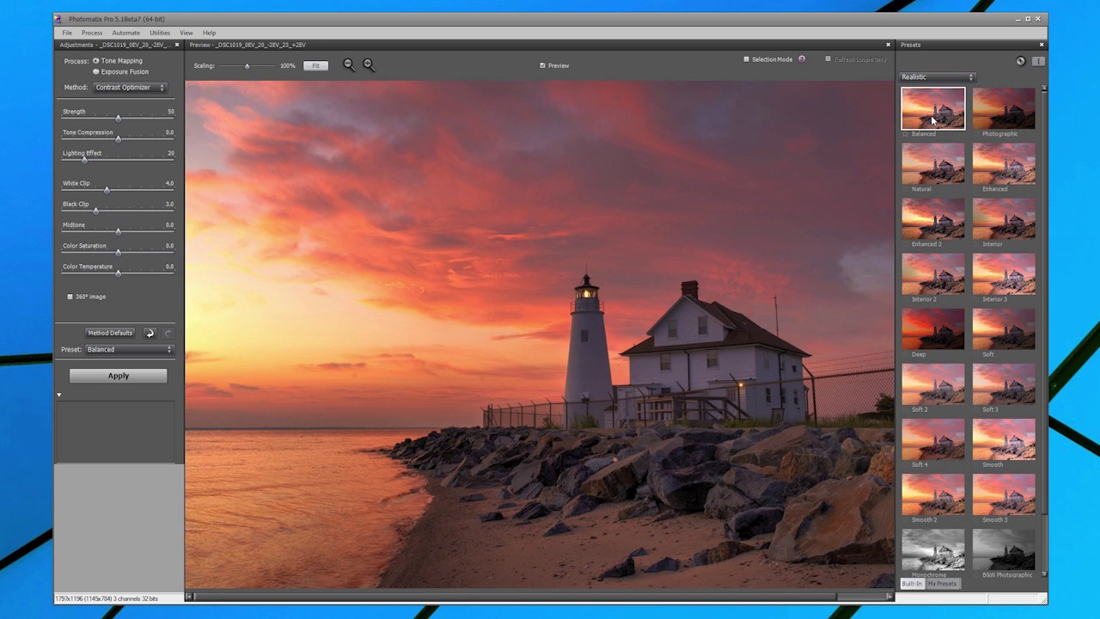
click(985, 122)
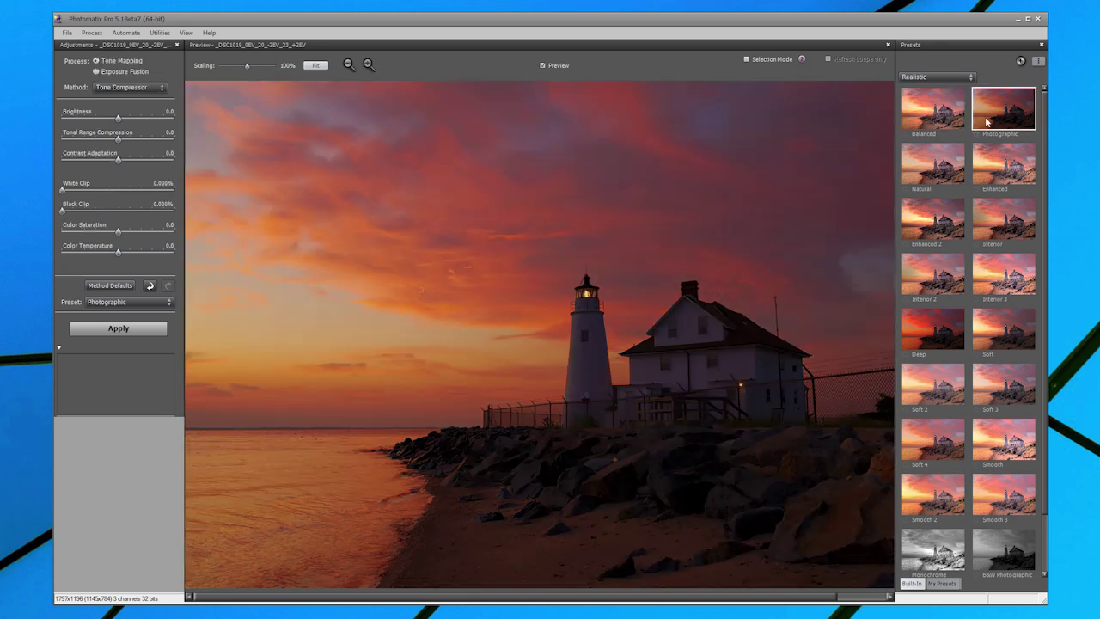
click(948, 165)
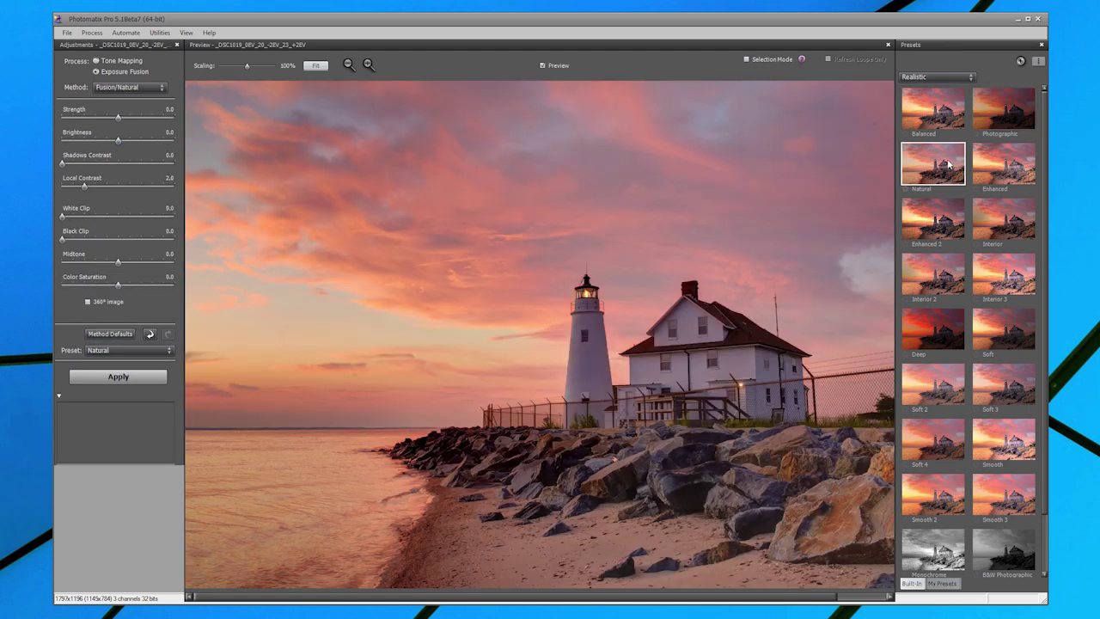
click(993, 333)
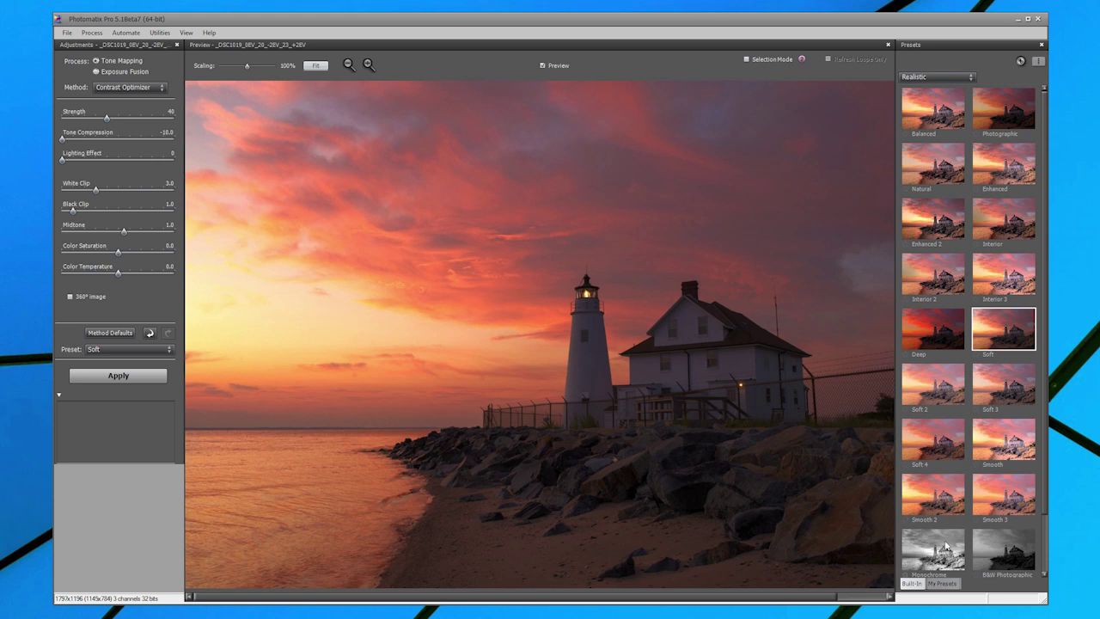
click(946, 546)
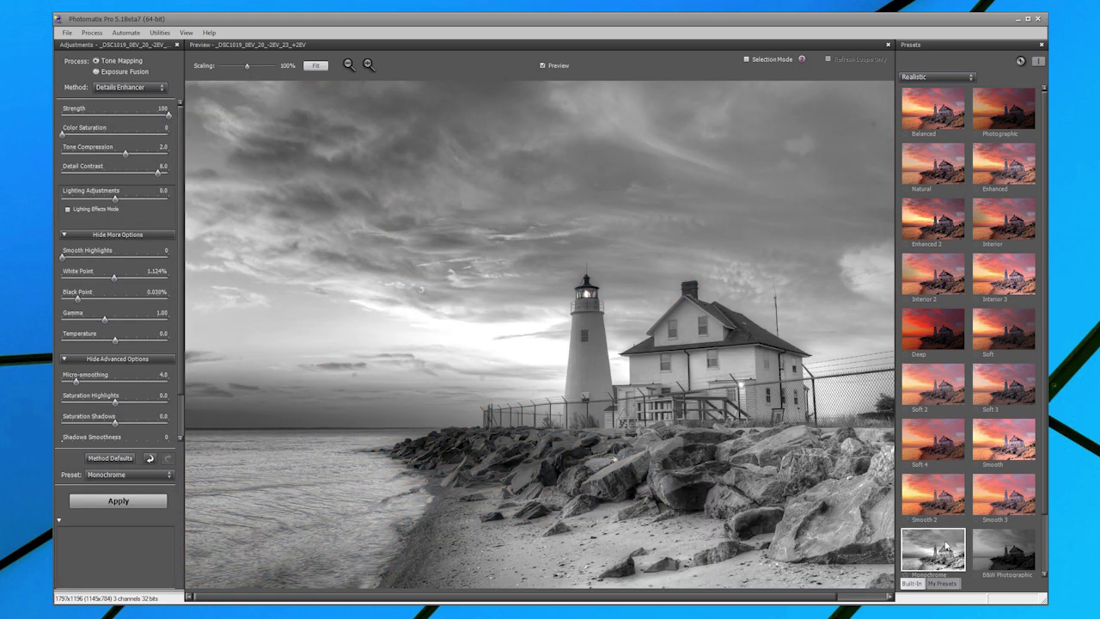
click(945, 77)
Show the Artistic presets and preview Painterly, Painterly 4 and Painterly 5.
click(934, 111)
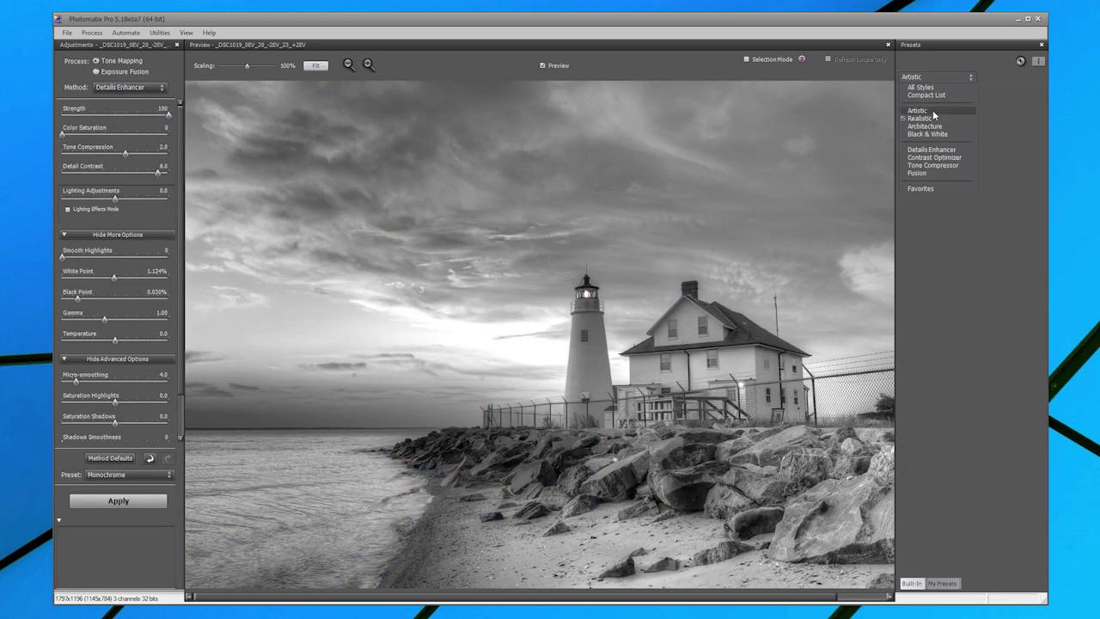
click(934, 113)
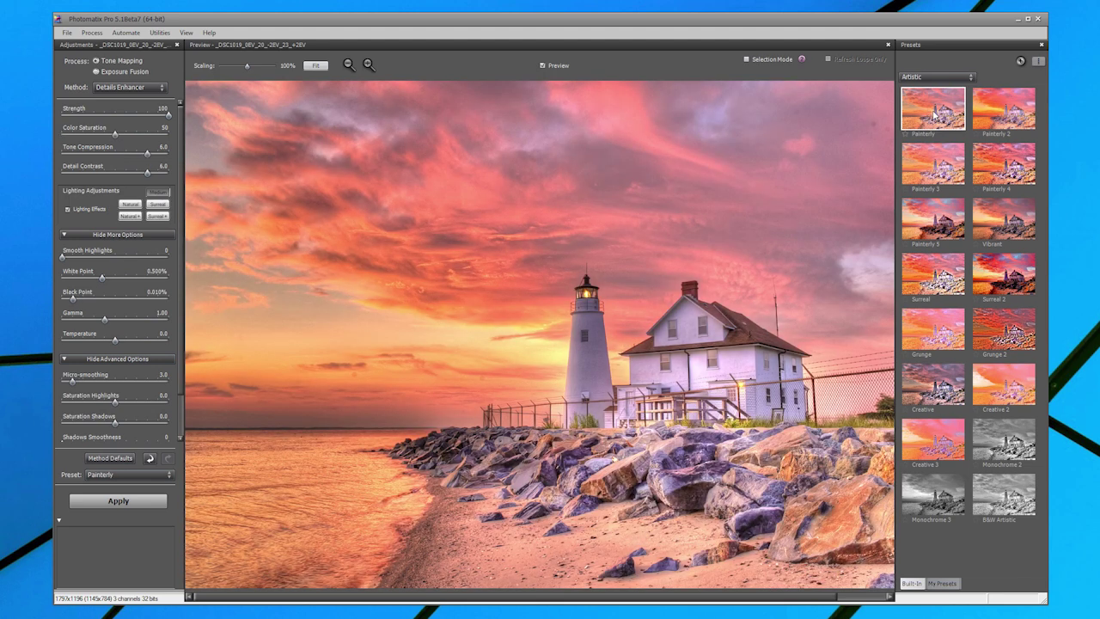
click(988, 163)
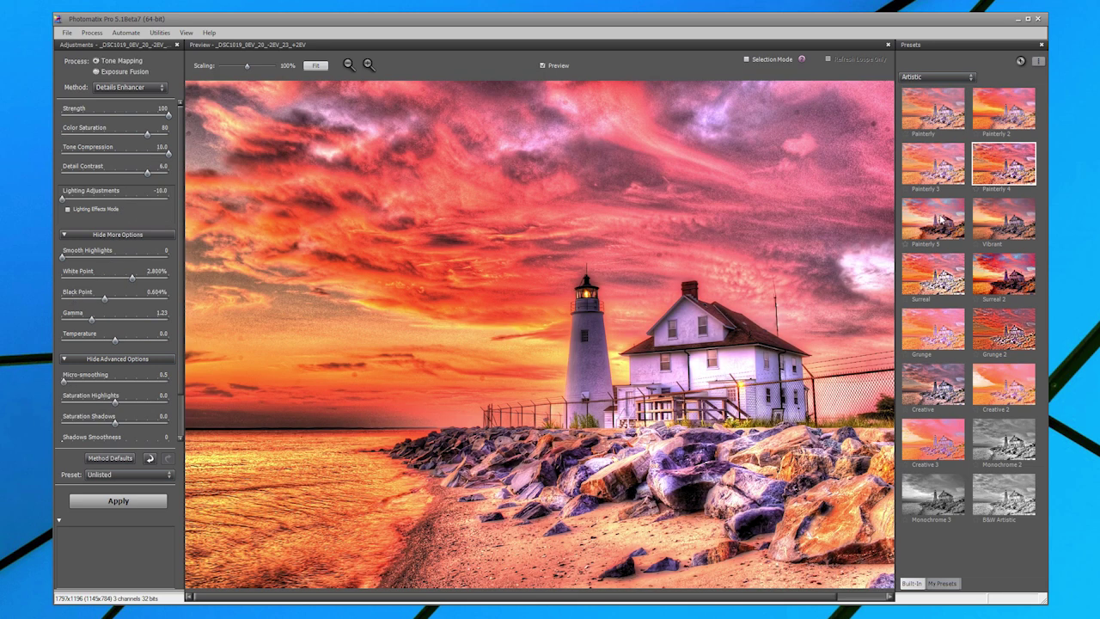
click(942, 220)
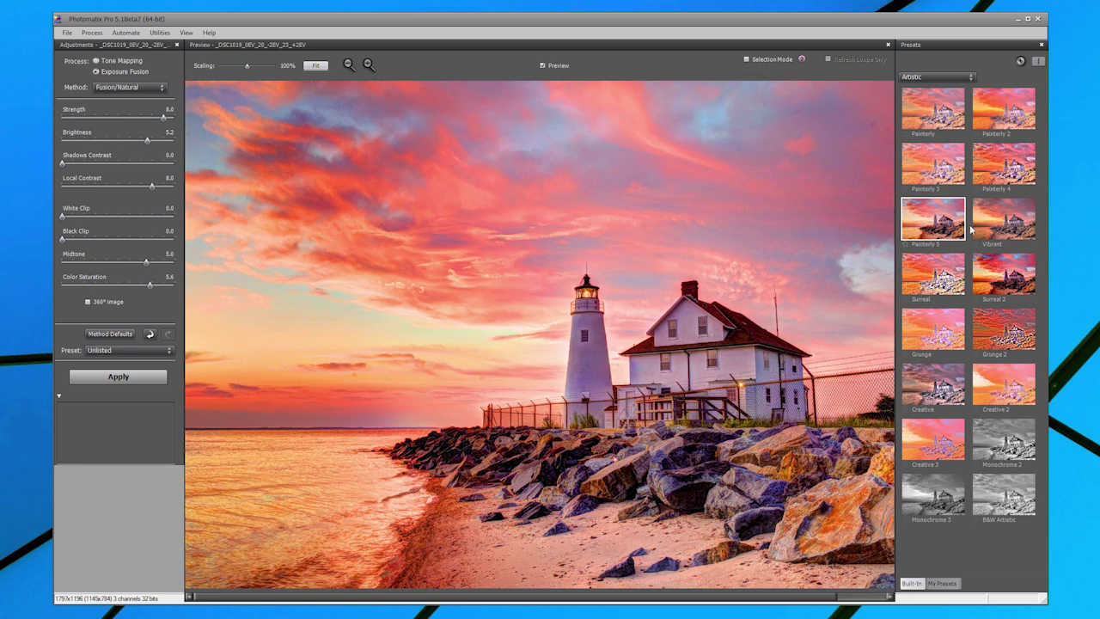
Preview Vibrant, Surreal, Surreal 2, Grunge and Creative, finishing on Painterly.
click(995, 227)
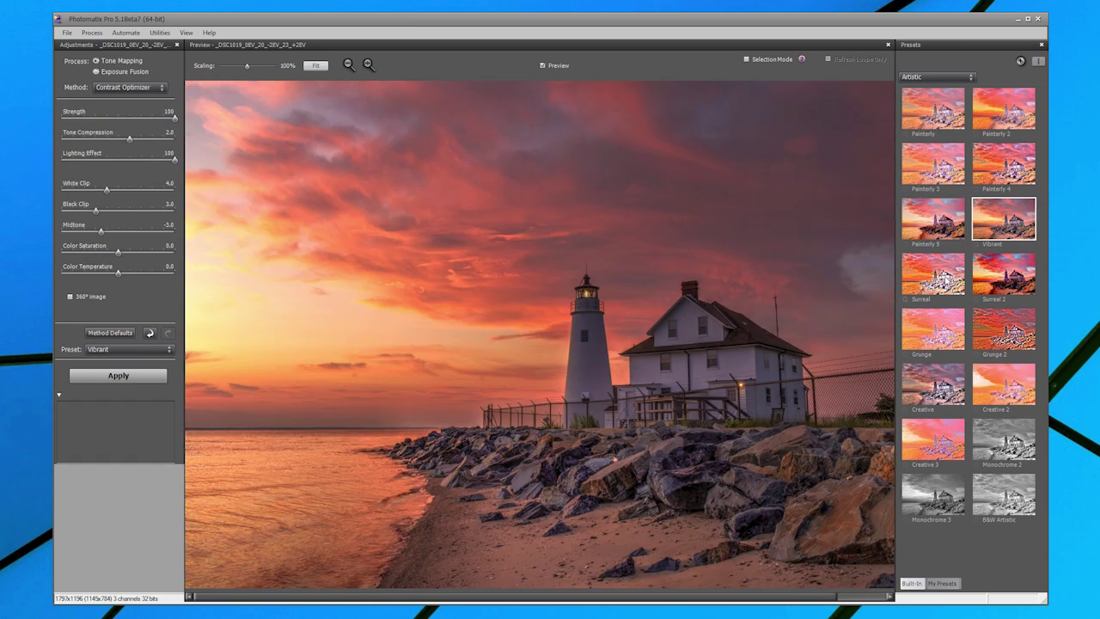
click(933, 273)
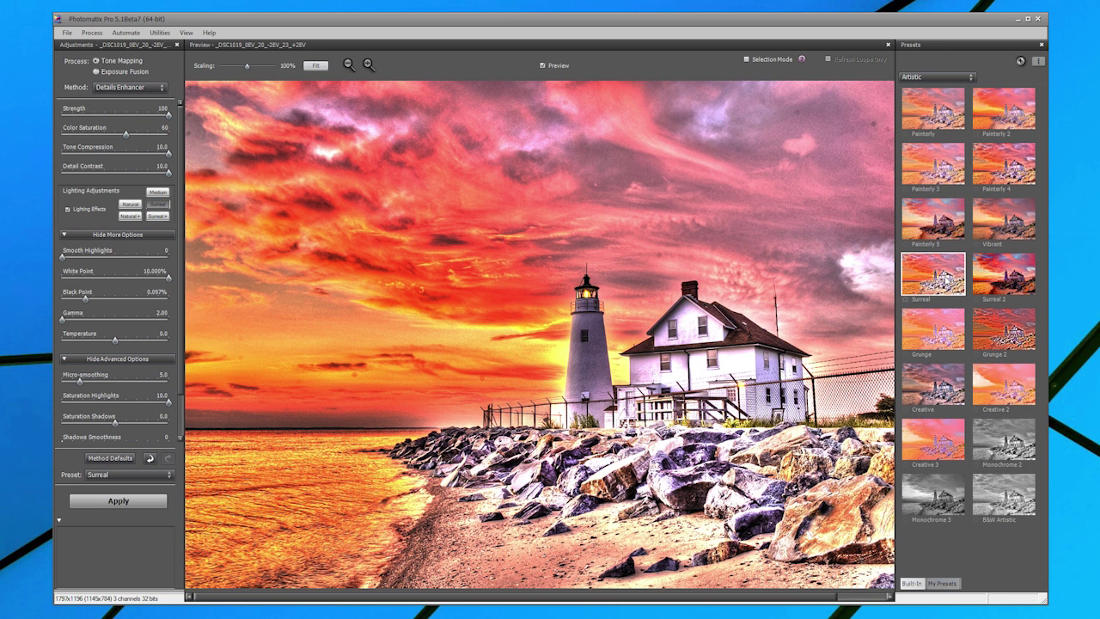
click(1019, 276)
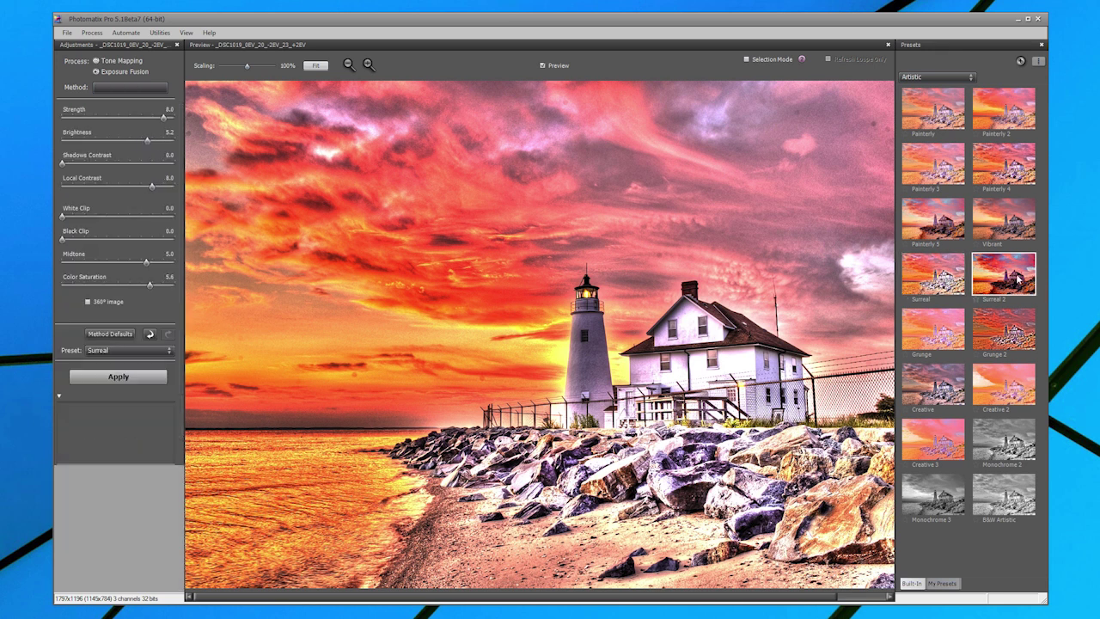
click(942, 331)
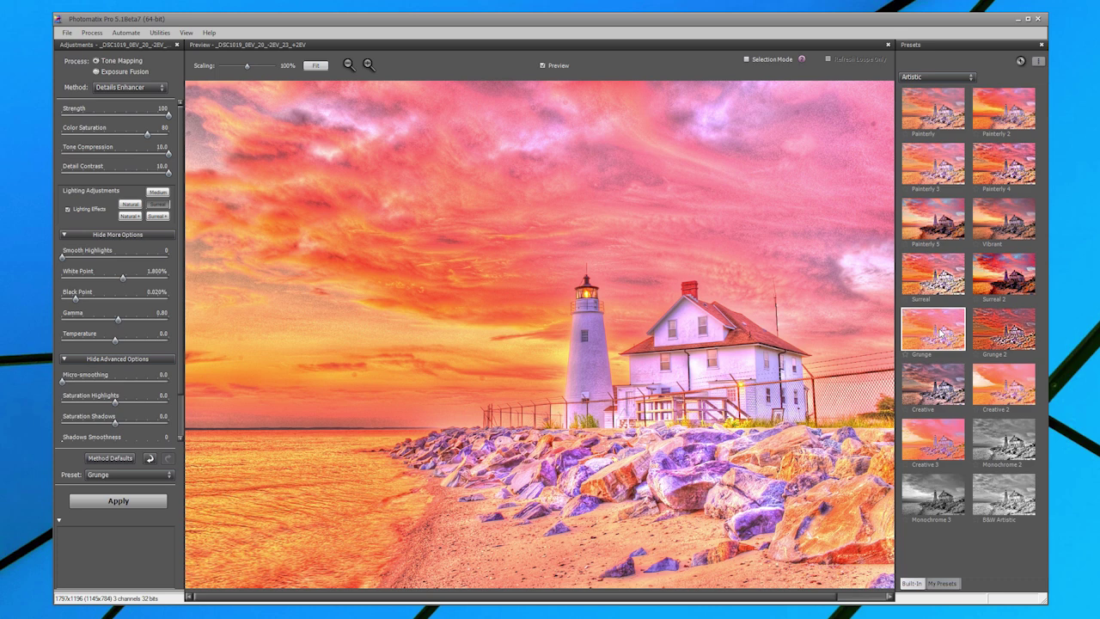
click(944, 378)
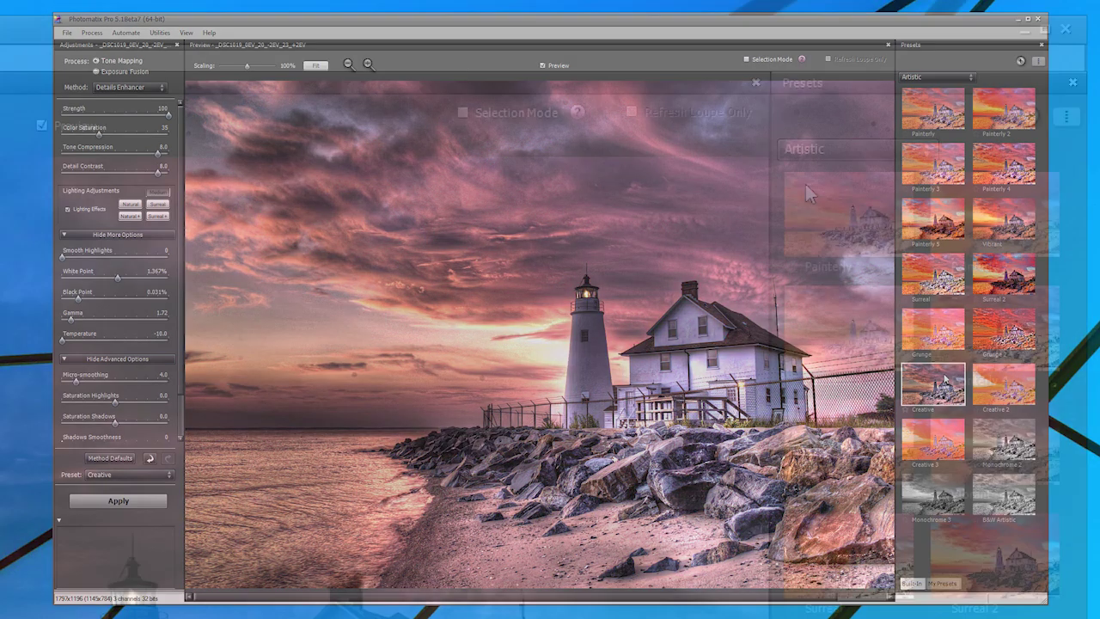
click(926, 96)
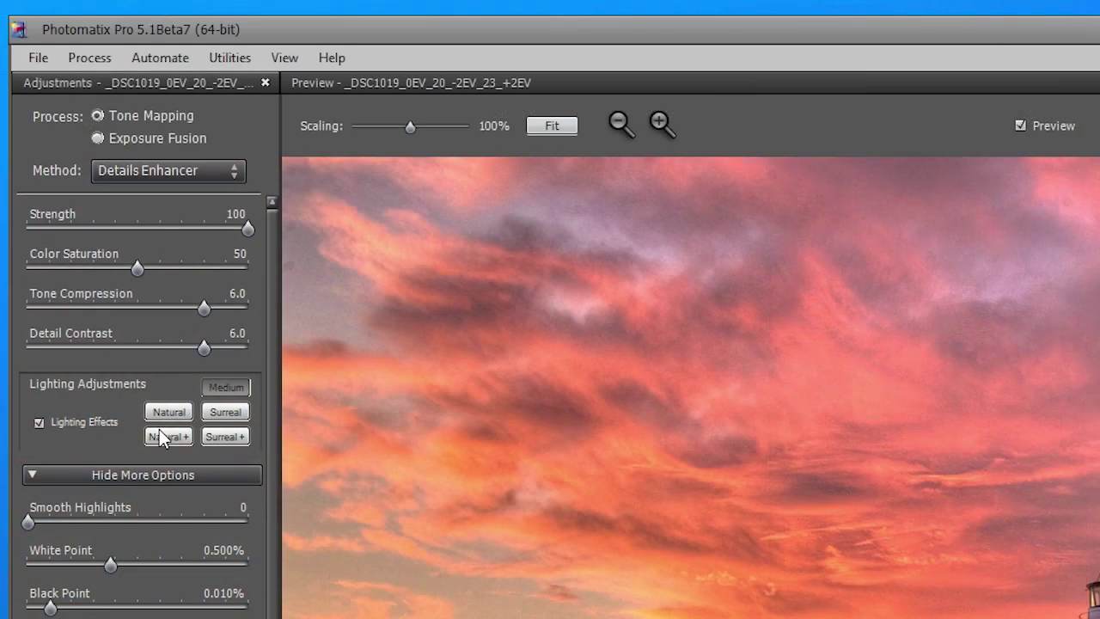
Set Natural+ lighting and Color Saturation 60, comparing the change with Undo and Redo.
click(164, 437)
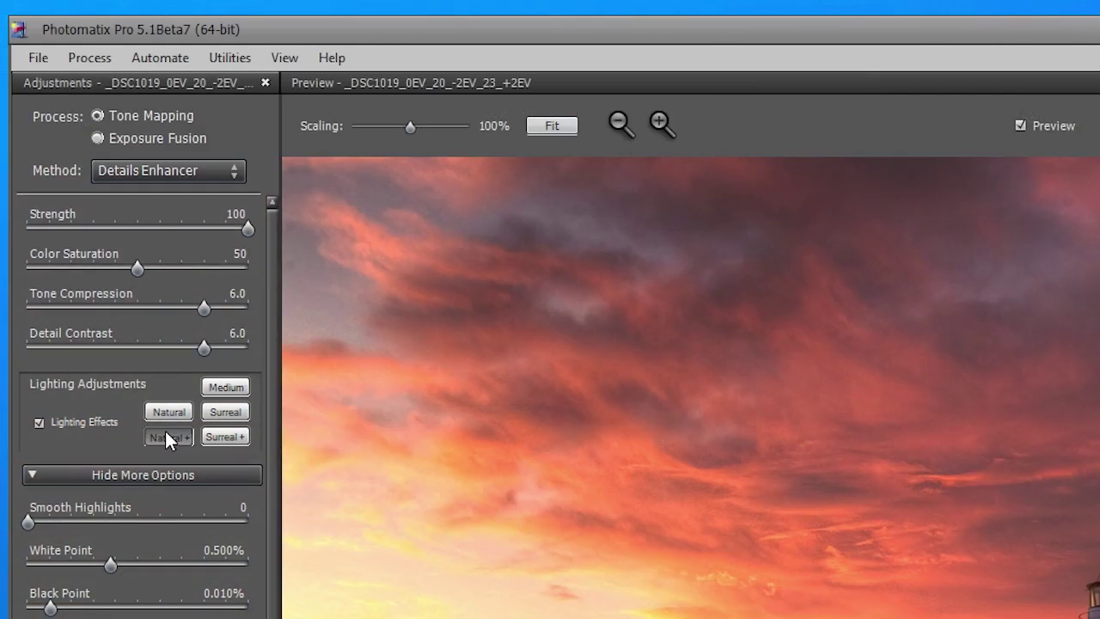
drag(136, 261, 161, 263)
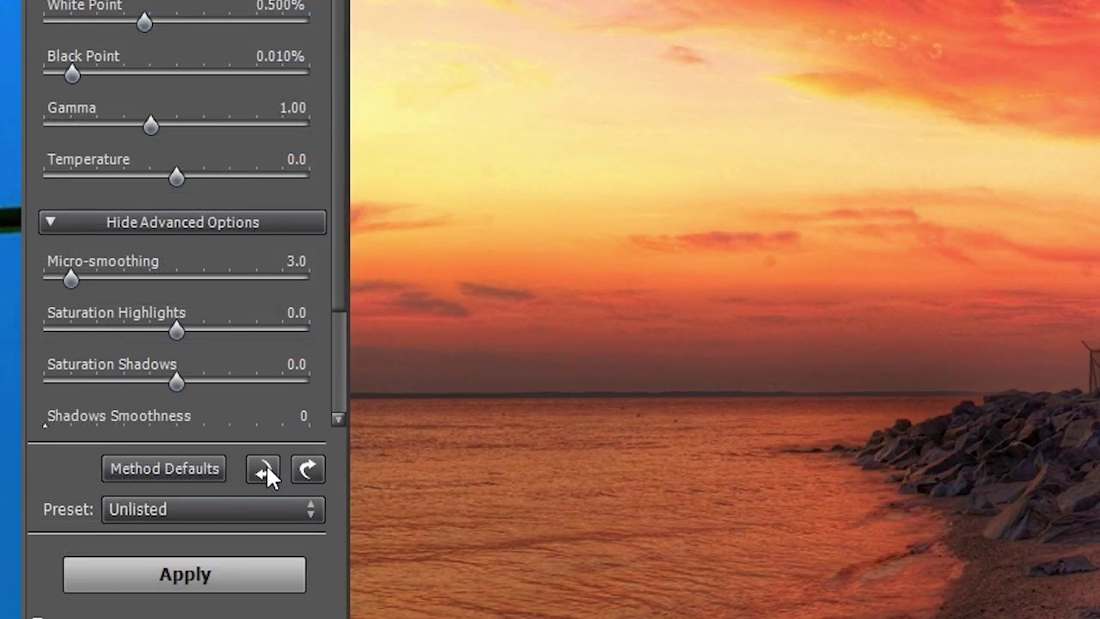
click(265, 470)
click(303, 466)
Try Method Defaults, undo the reset, and apply the refined tone mapping.
click(201, 469)
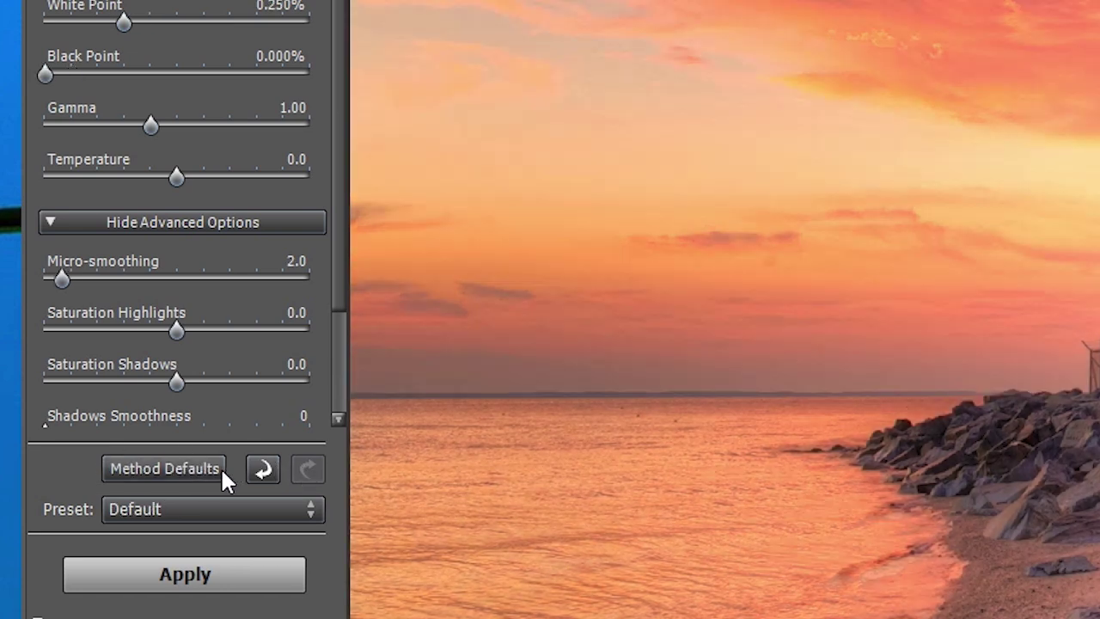
click(252, 472)
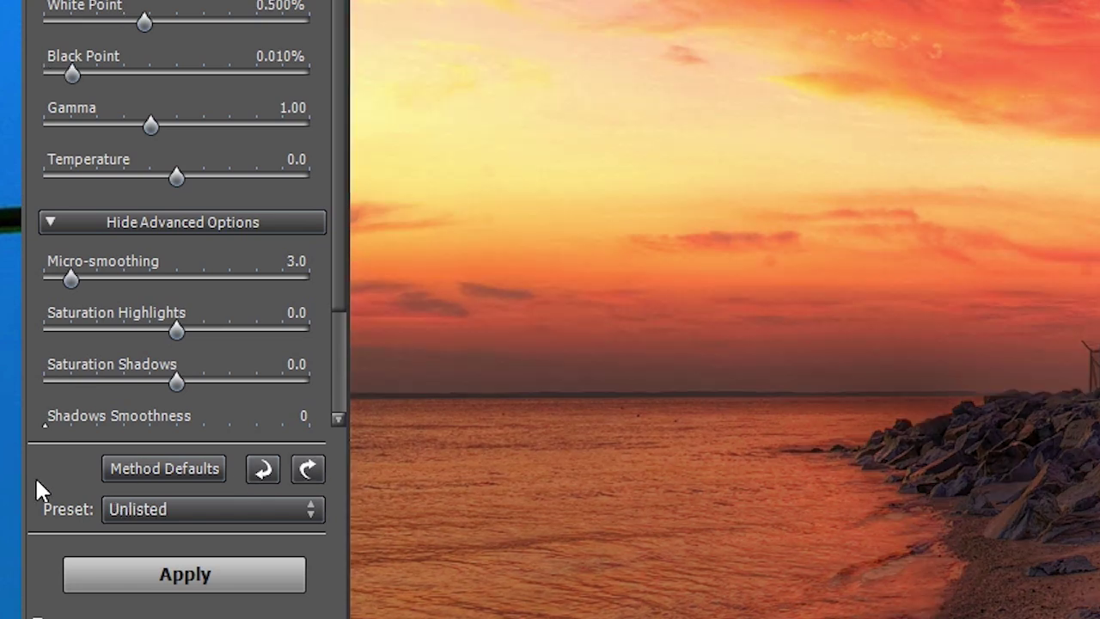
click(270, 576)
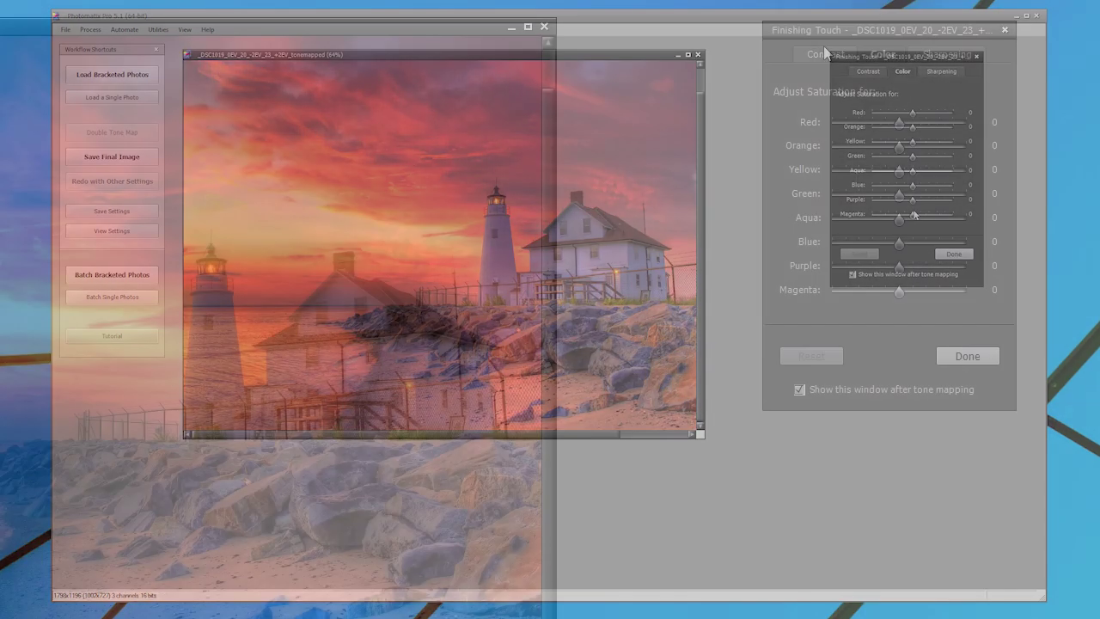
Add Medium Contrast to the image in the Finishing Touch Contrast options.
click(868, 71)
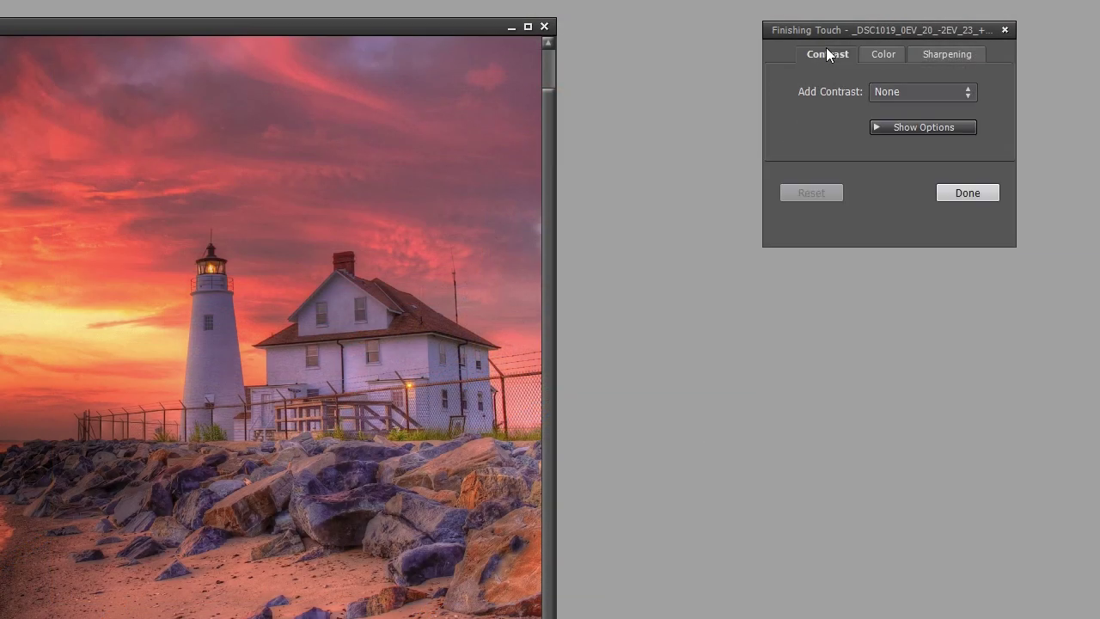
click(895, 91)
click(911, 151)
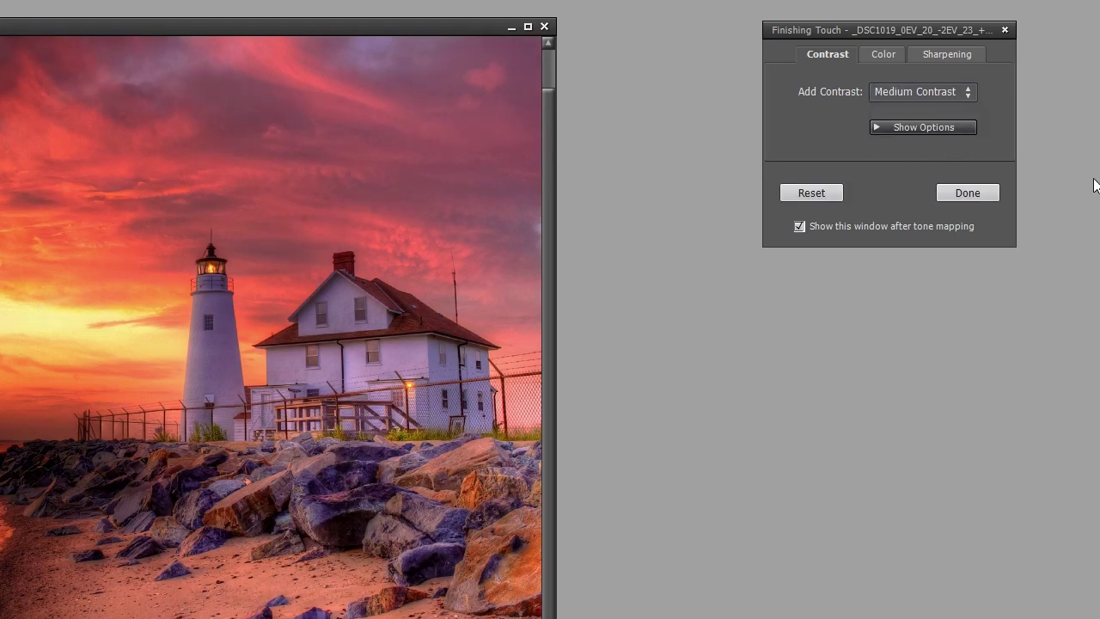
Review the Sharpening and Color options, save the final image as JPEG, then view the Norway gallery photo.
click(955, 51)
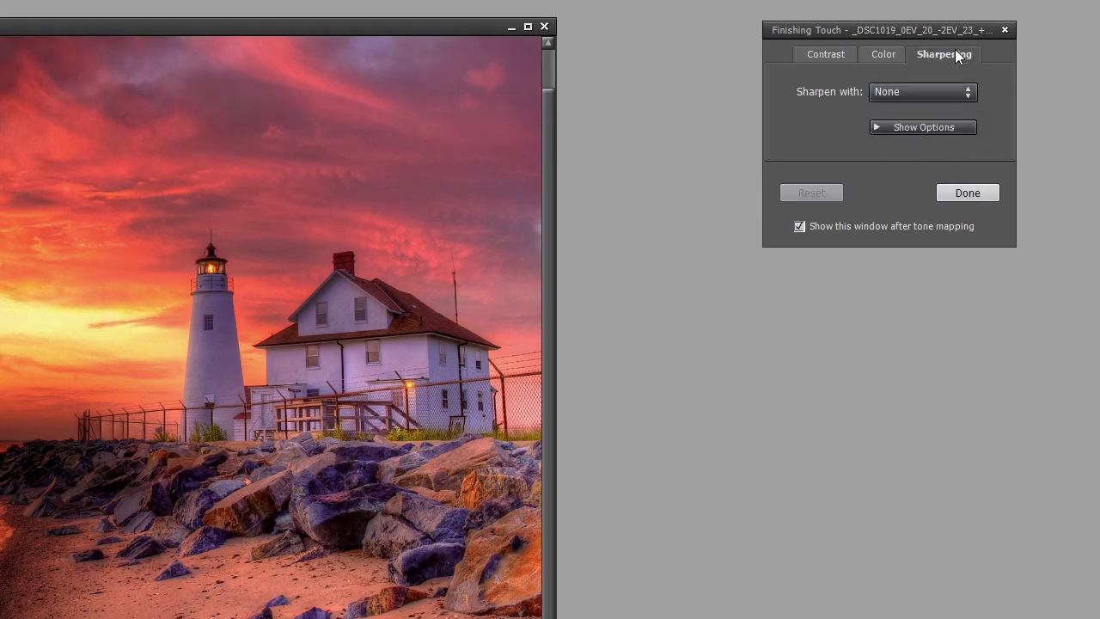
click(885, 53)
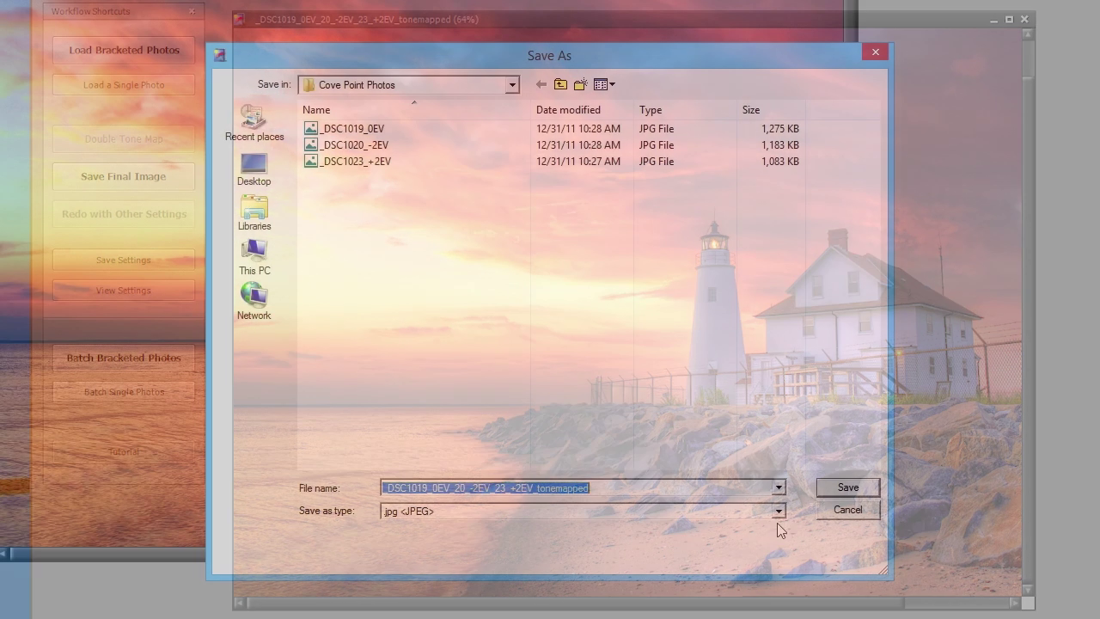
click(779, 511)
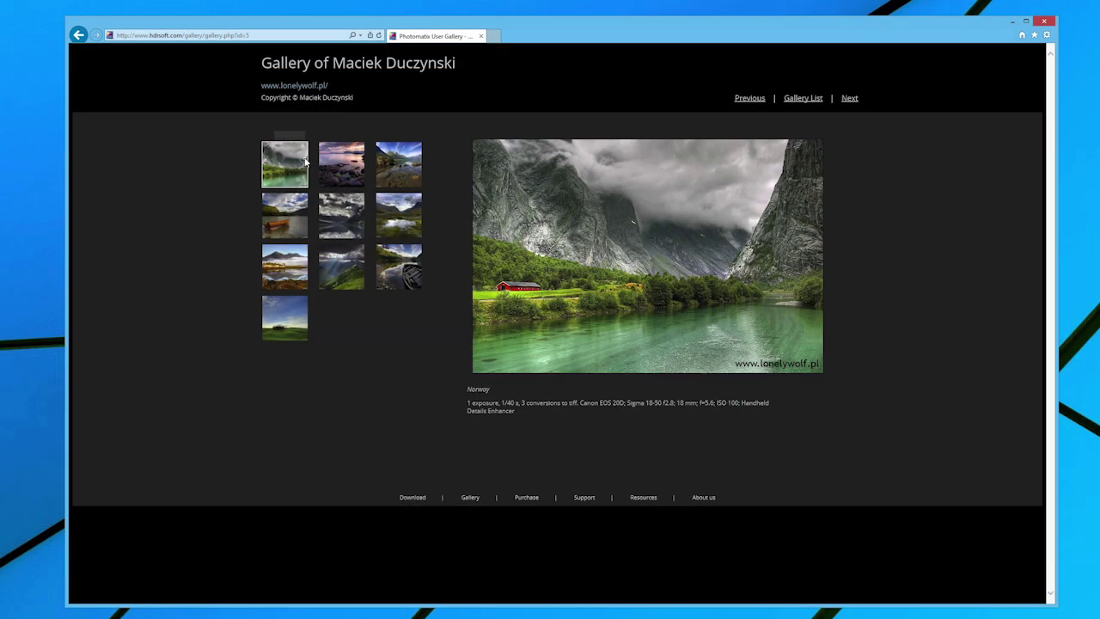
click(336, 164)
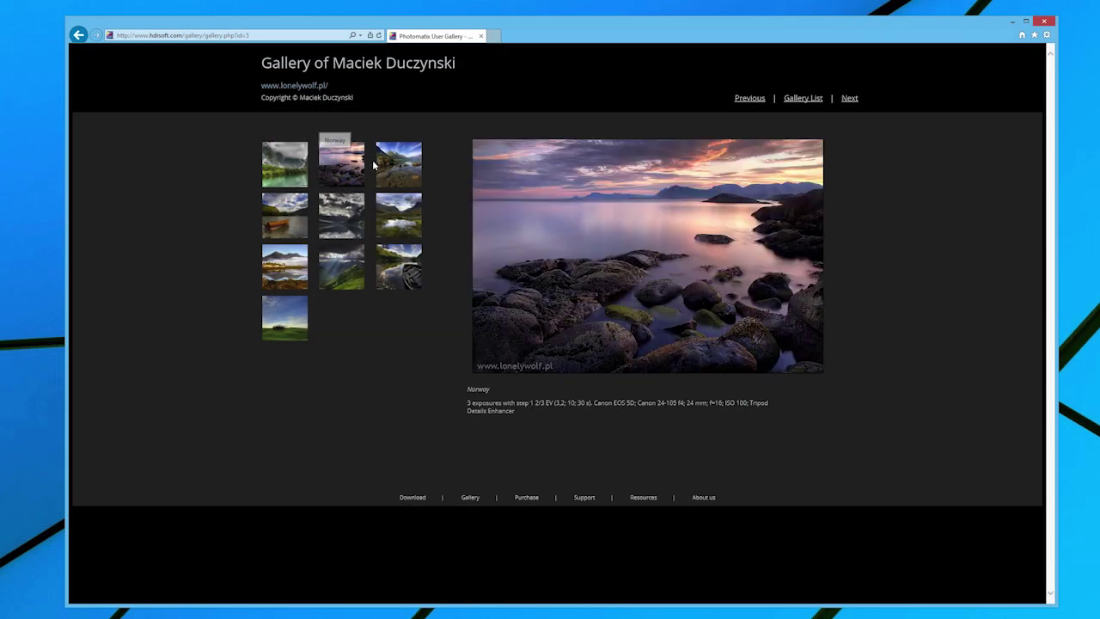
View the mountain-lake, cloudy mountain and boat-on-the-lake gallery photos in the large view.
click(378, 165)
click(391, 207)
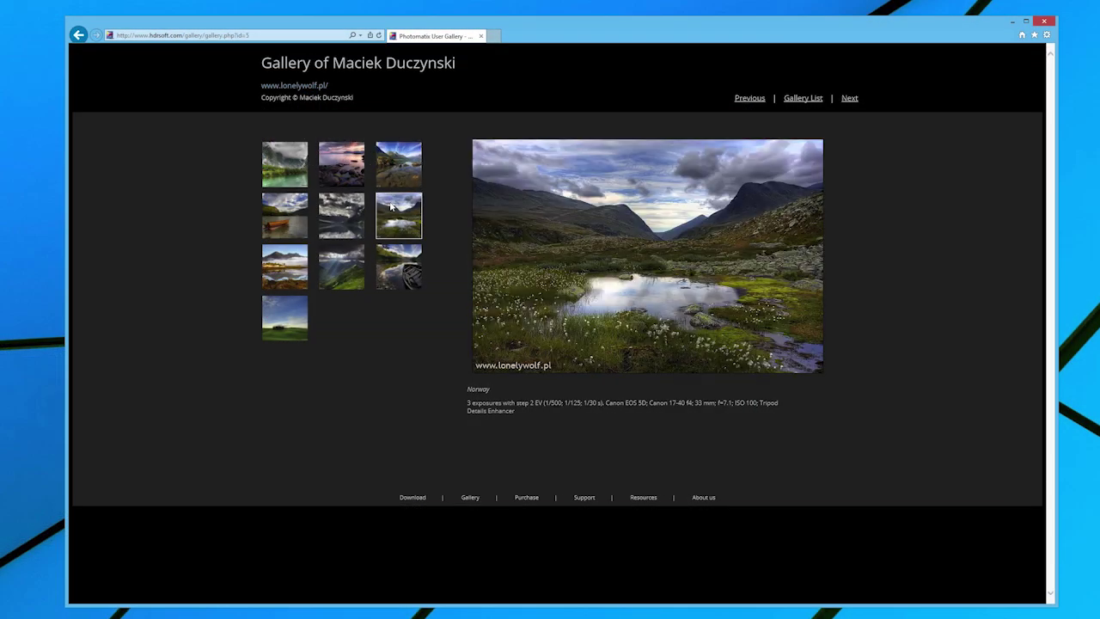
click(393, 249)
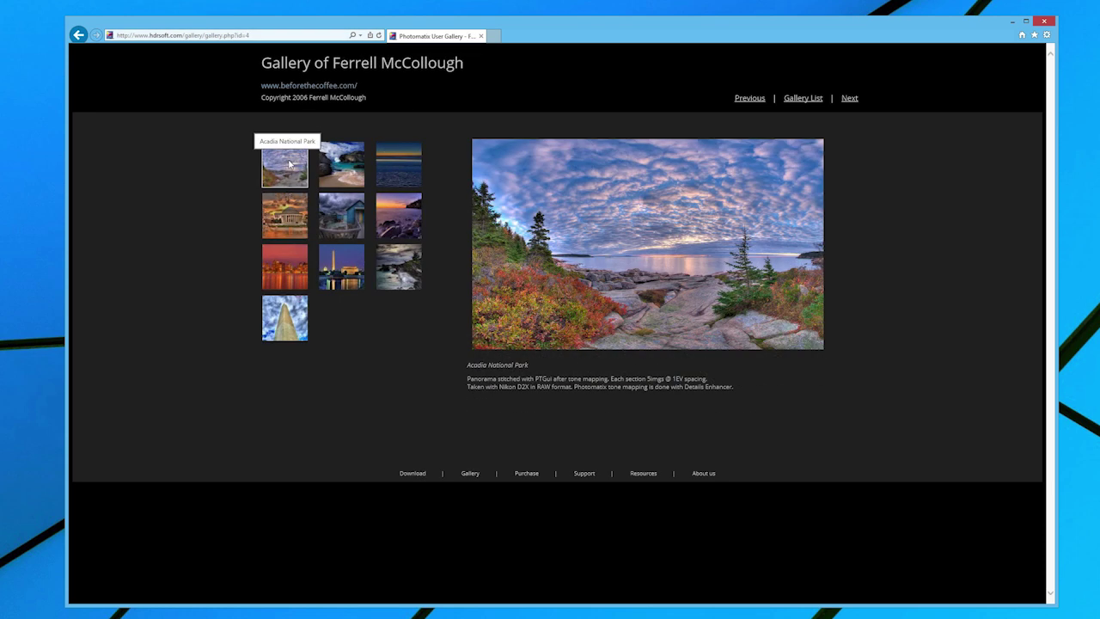
View Bermuda Splash, Morning Tranquility, Boulder Beach and Stonehole Bay, then download Photomatix Pro 5.1 for Windows.
click(337, 168)
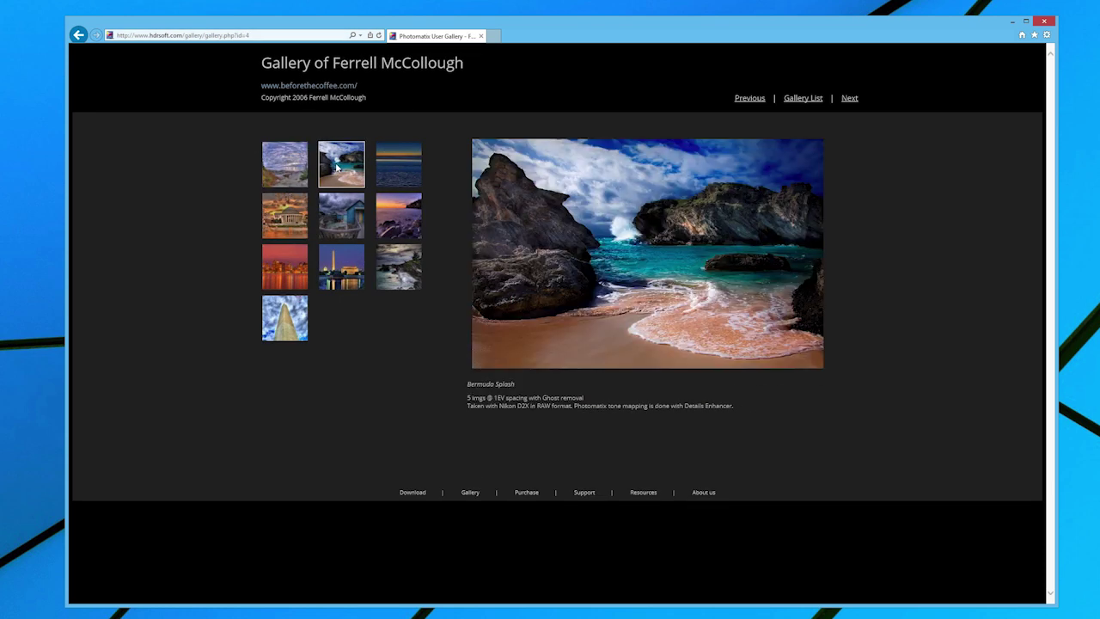
click(393, 169)
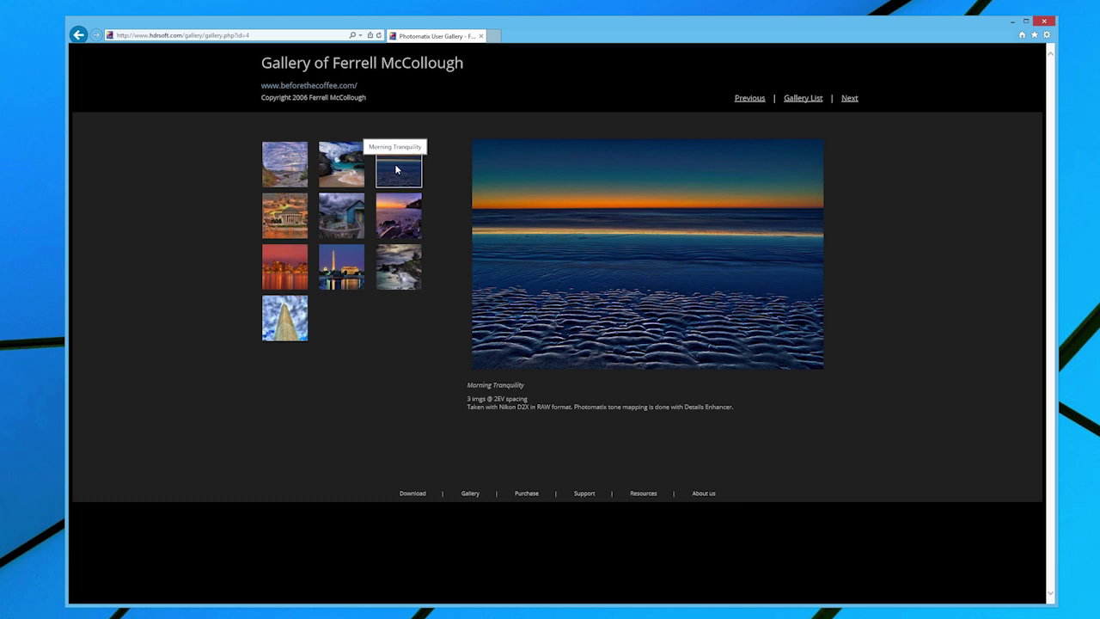
click(397, 221)
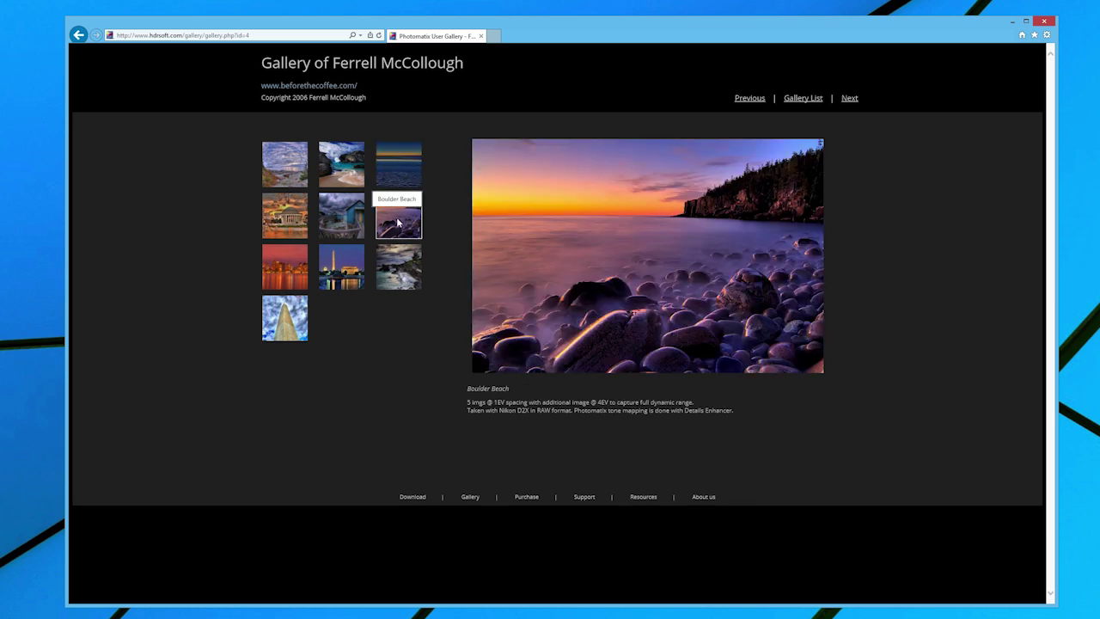
click(396, 259)
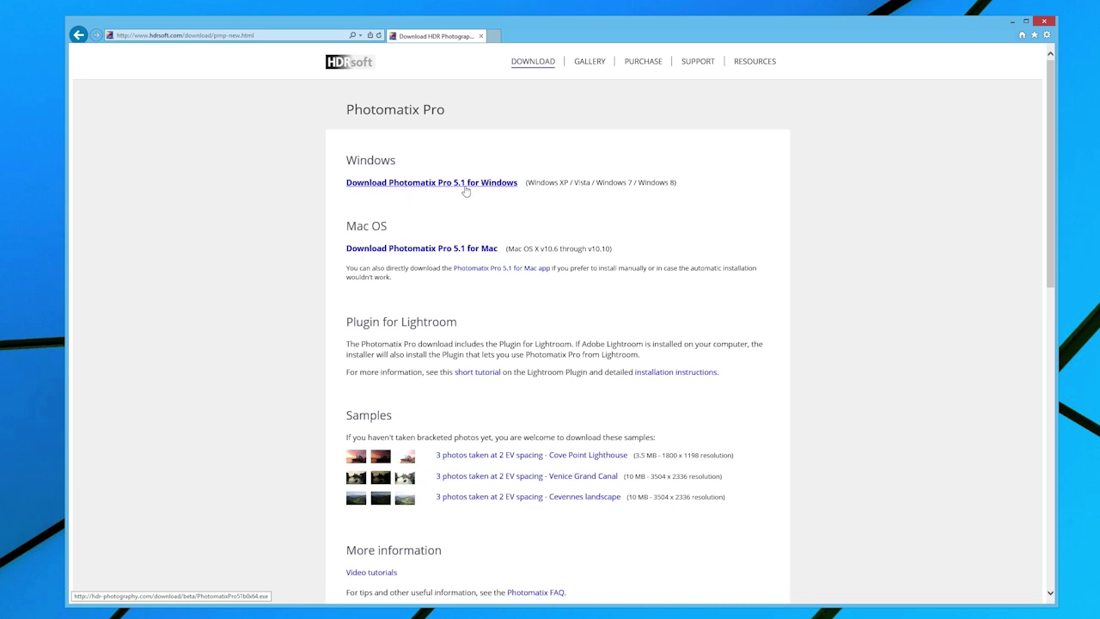
click(490, 184)
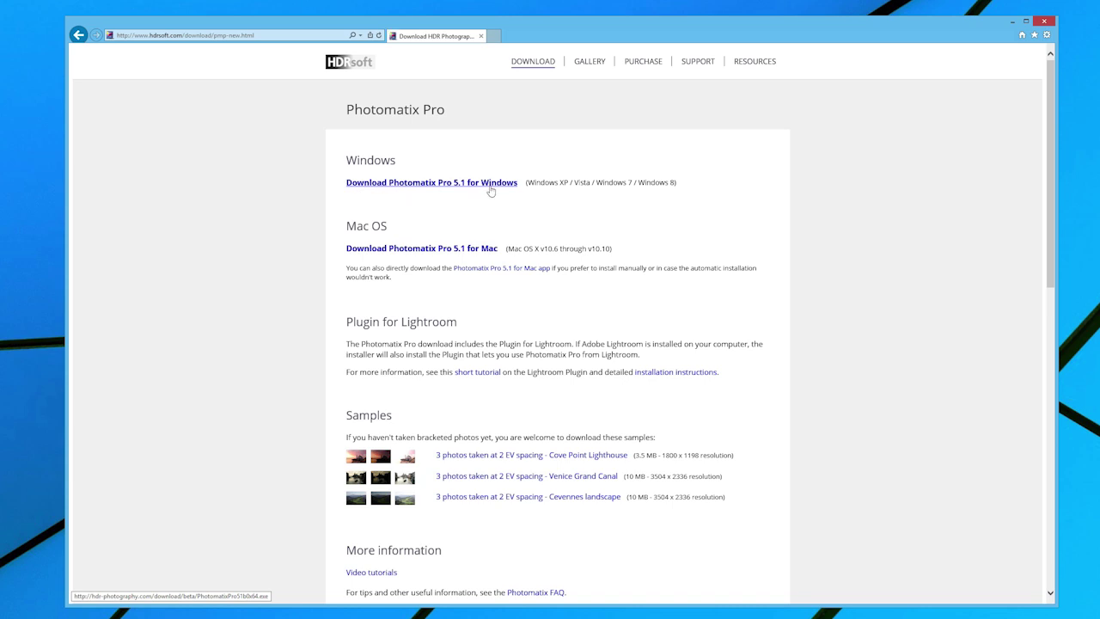